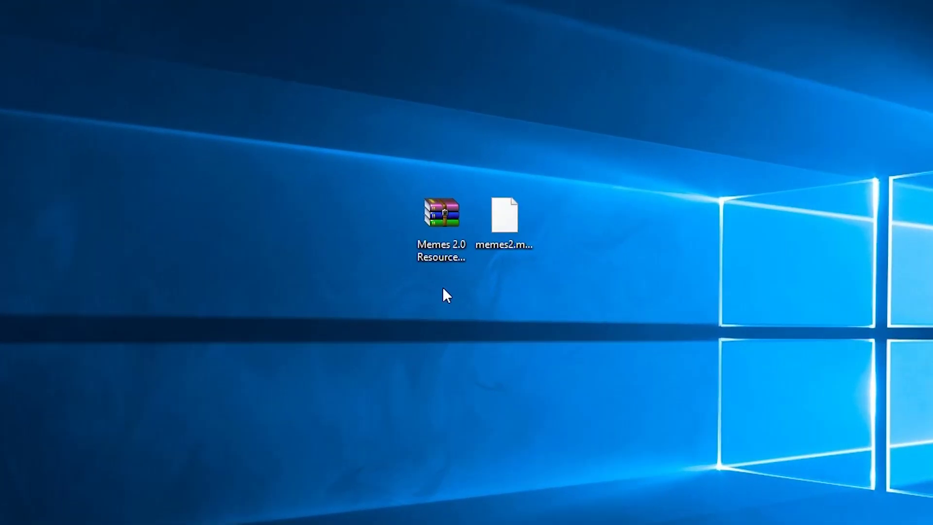
pyautogui.moveTo(367, 168); pyautogui.dragTo(379, 172)
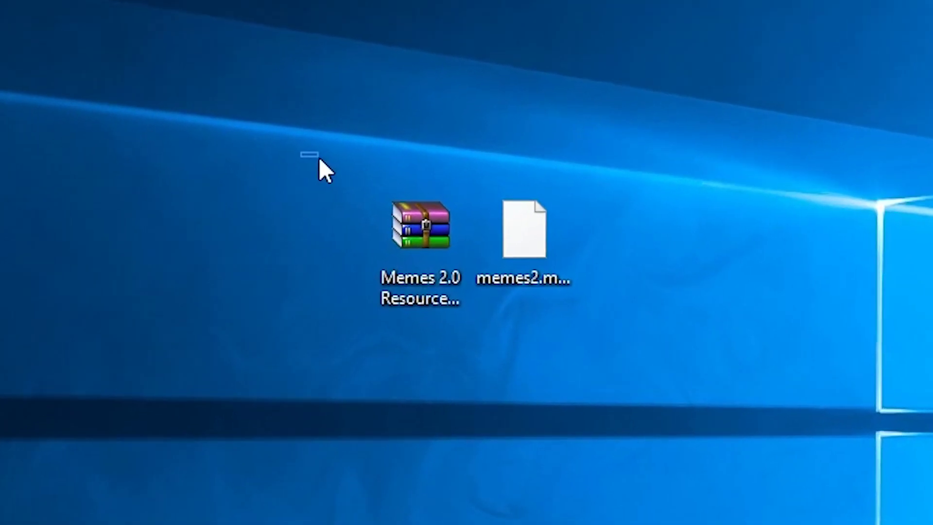
pyautogui.moveTo(319, 157); pyautogui.dragTo(589, 315)
pyautogui.click(589, 315)
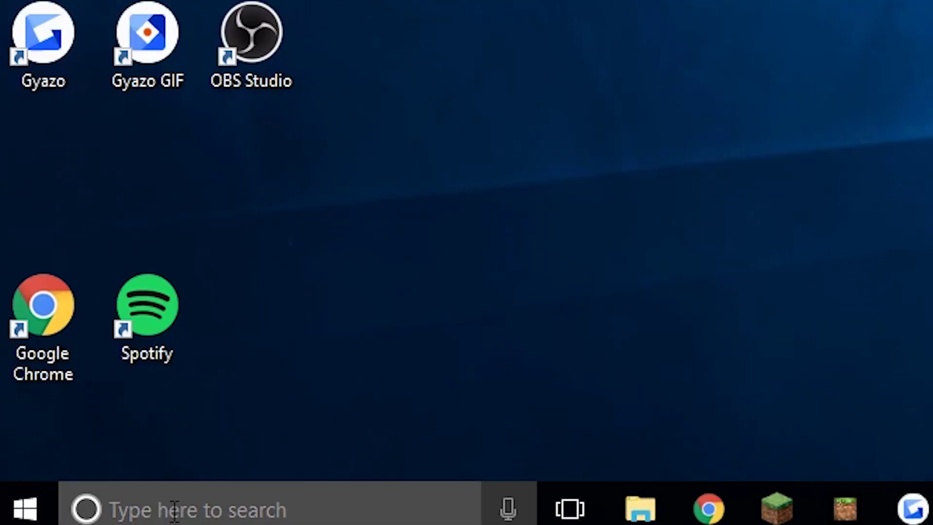
# Search Windows for "run" and open the Run dialog, moving it to a clear area of the desktop.
pyautogui.click(42, 510)
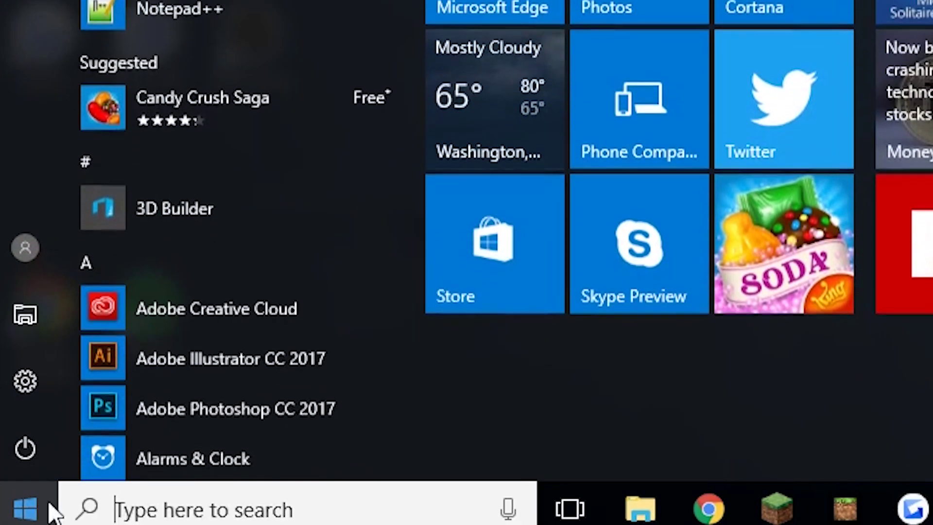
pyautogui.click(188, 510)
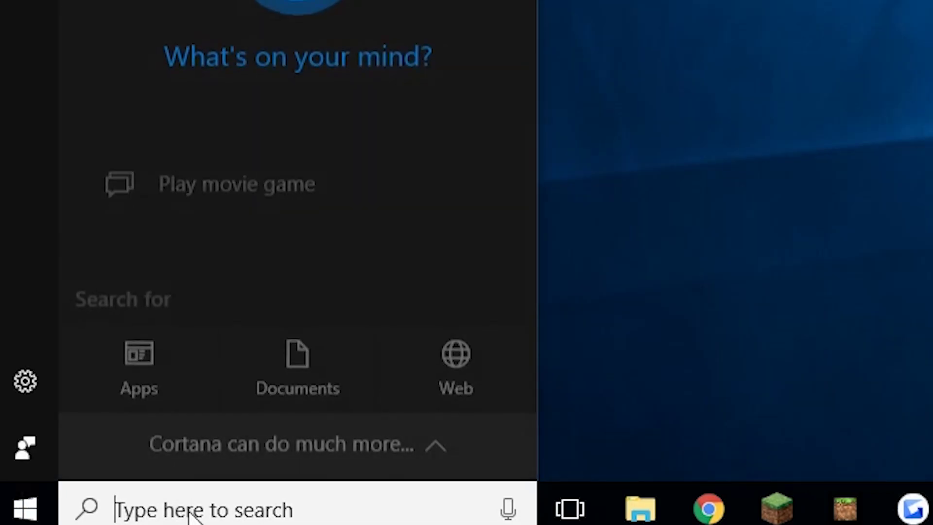
pyautogui.write('run')
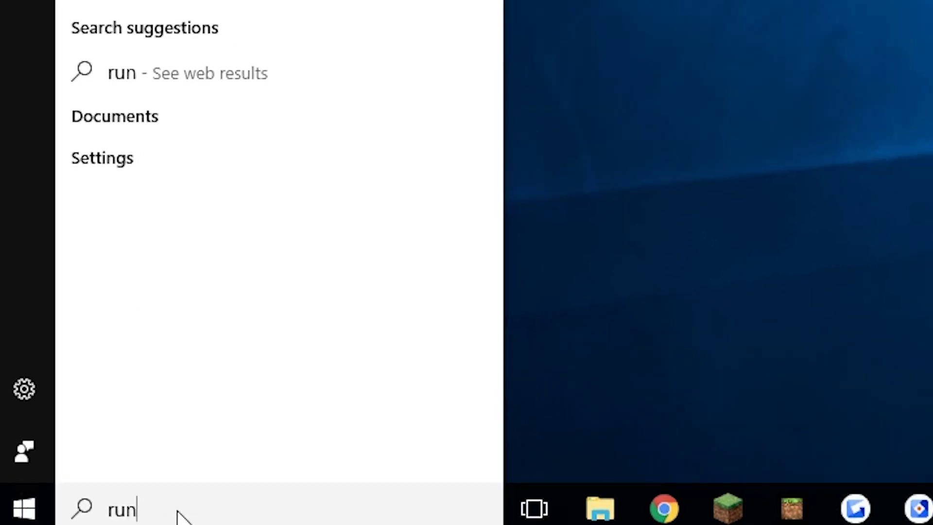
pyautogui.click(145, 29)
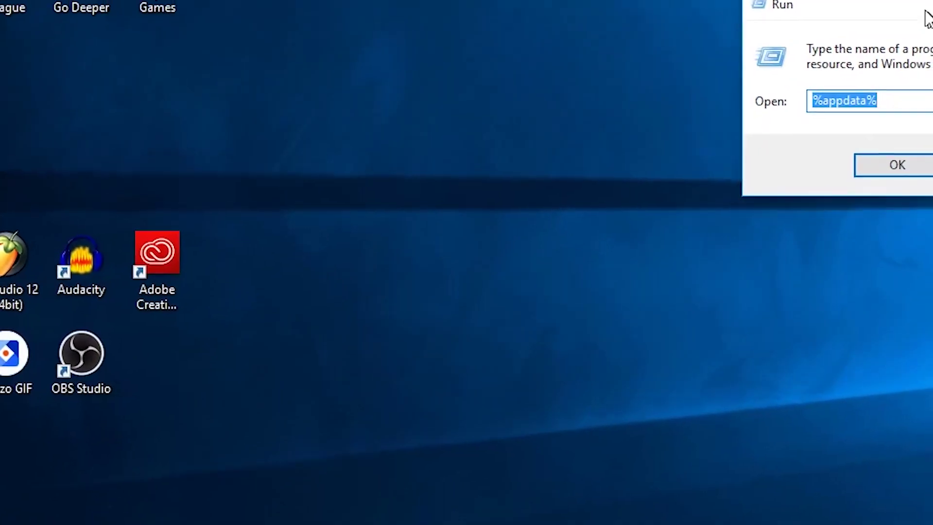
pyautogui.moveTo(926, 17); pyautogui.dragTo(561, 39)
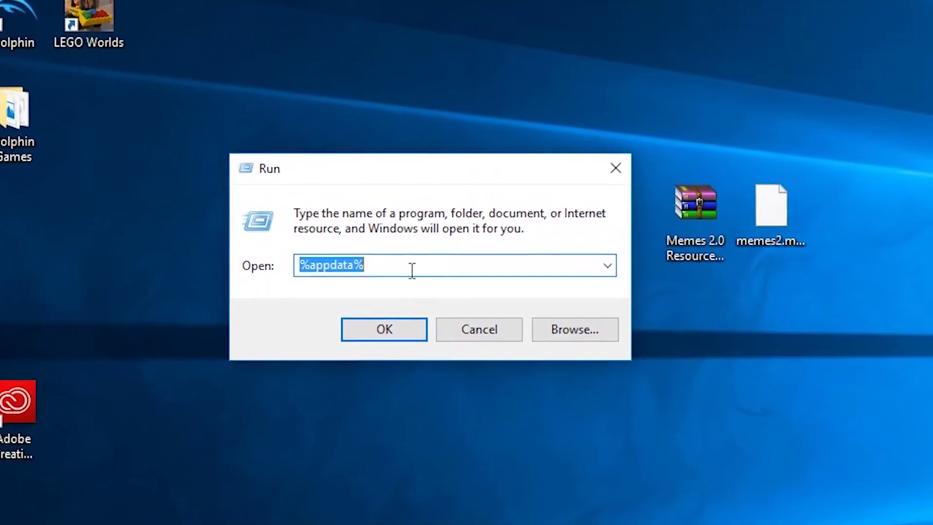
# Run %appdata% and open the saves folder inside .minecraft.
pyautogui.click(555, 125)
pyautogui.moveTo(296, 129); pyautogui.dragTo(598, 163)
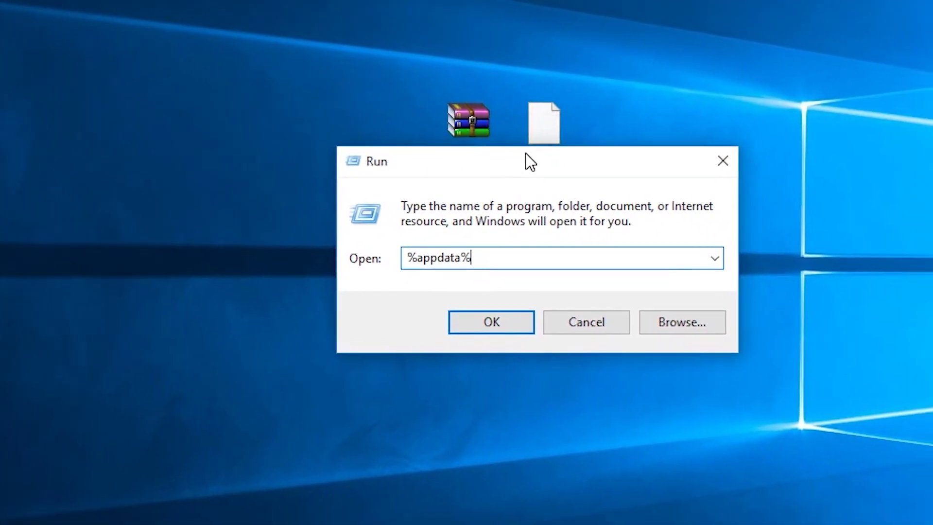
pyautogui.doubleClick(432, 265)
pyautogui.click(442, 267)
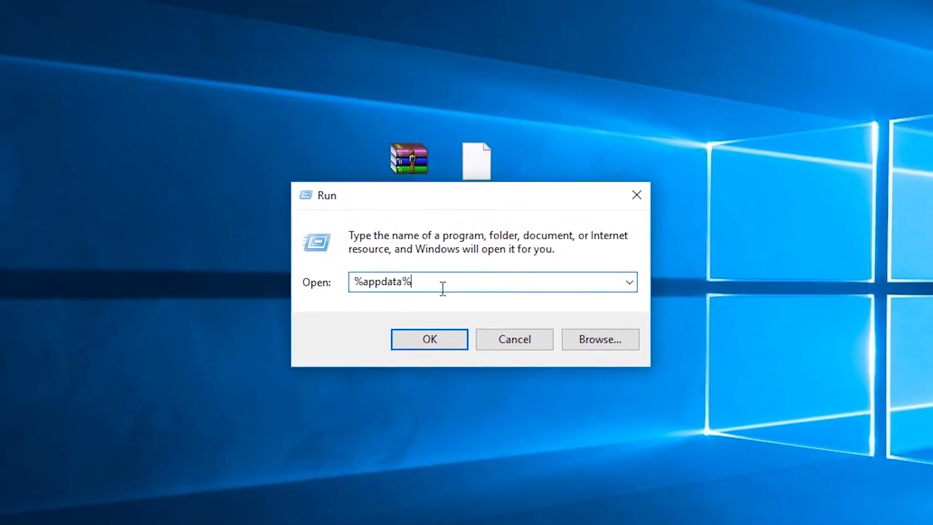
pyautogui.click(426, 362)
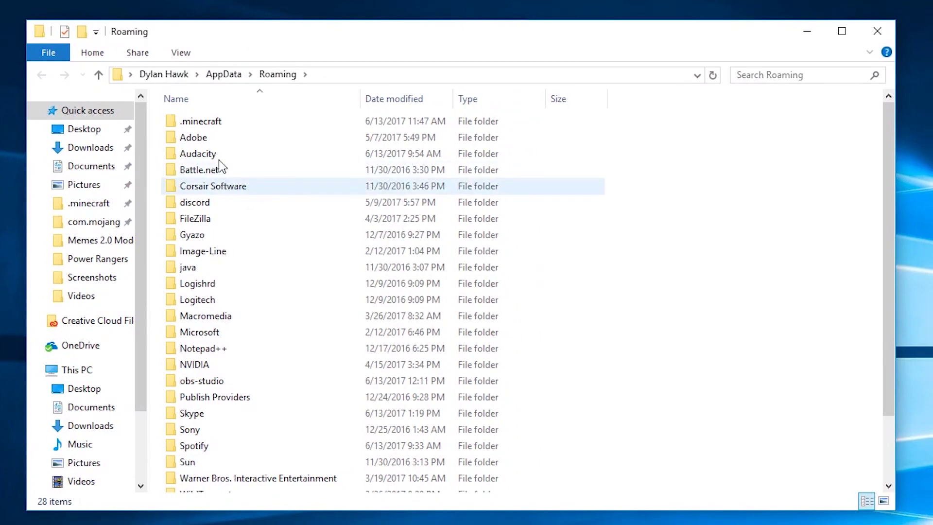
pyautogui.doubleClick(217, 125)
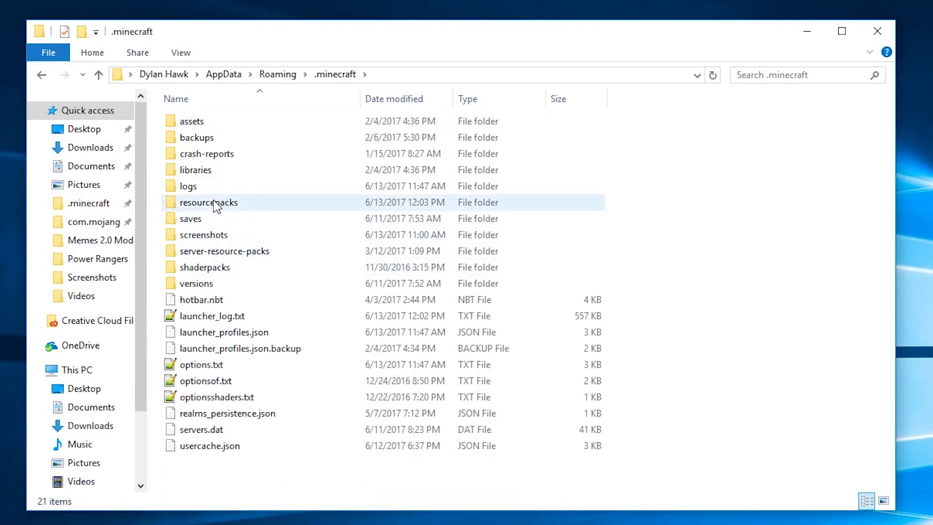
pyautogui.doubleClick(202, 219)
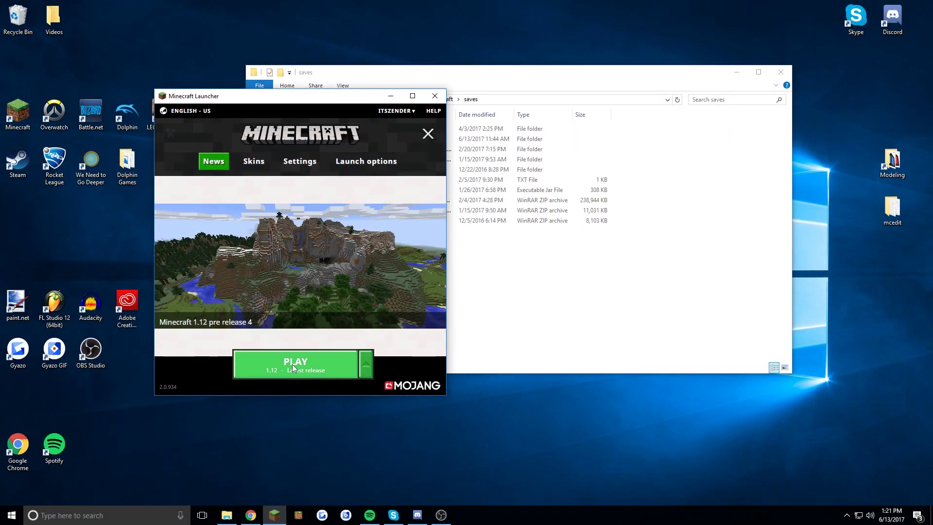
# Launch Minecraft 1.12 and create a Creative world named Vanilla Mod with cheats allowed.
pyautogui.click(292, 364)
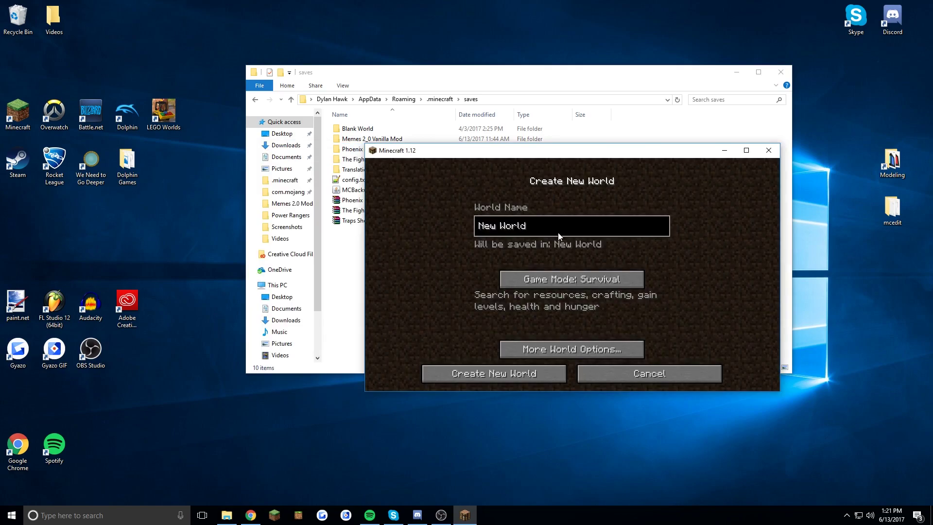
pyautogui.hotkey('ctrl', 'a')
pyautogui.write('Vanilla Mod')
pyautogui.click(578, 280)
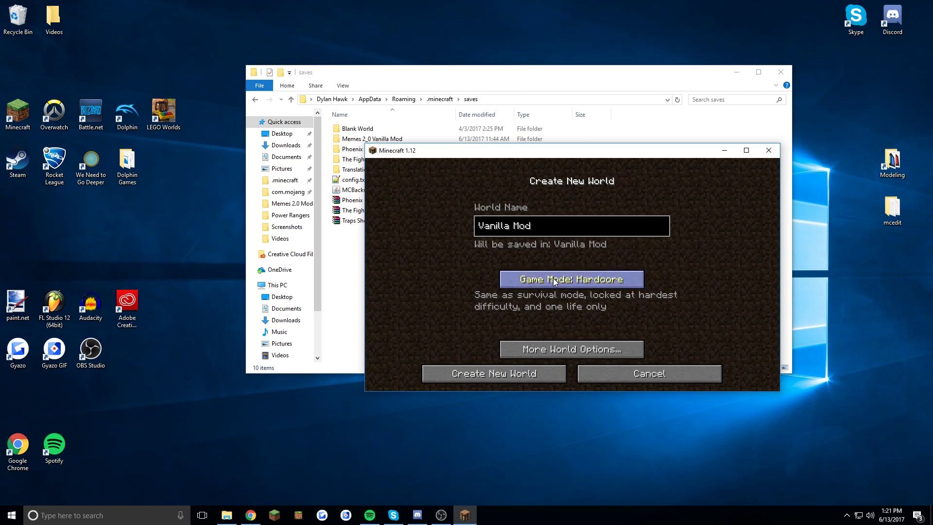
pyautogui.click(579, 281)
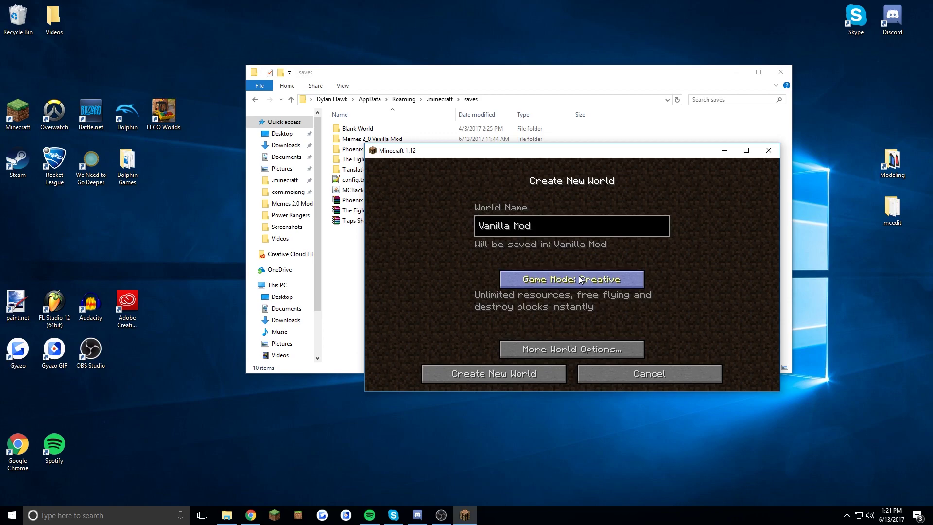
pyautogui.click(543, 356)
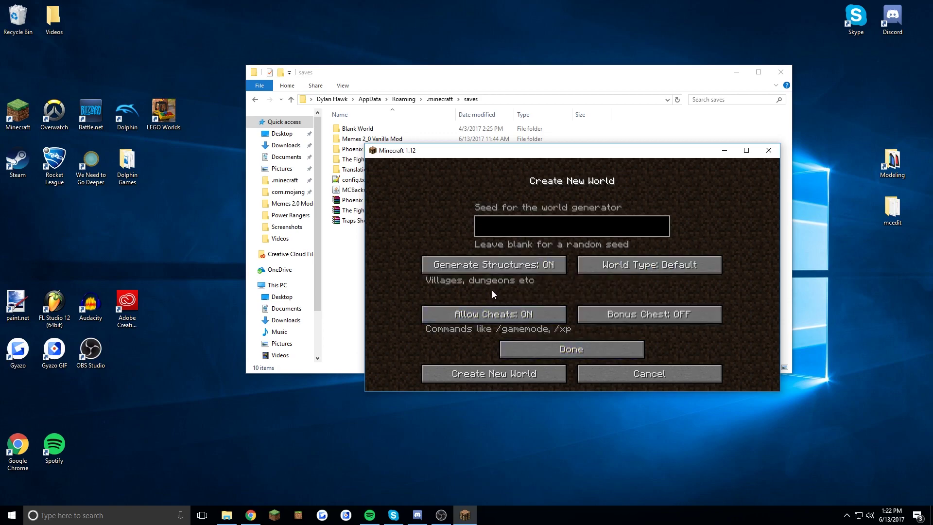
pyautogui.click(494, 374)
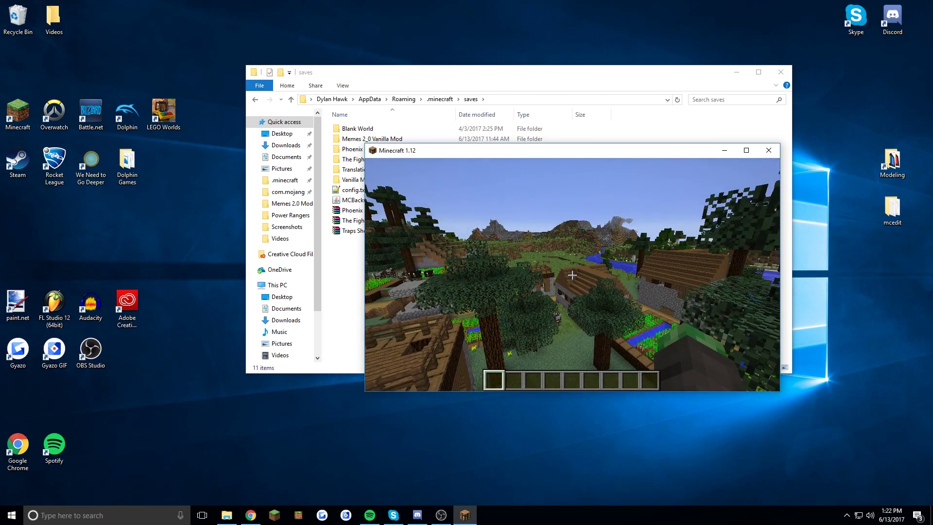
# Pause the game and open the data > functions folder of the Vanilla Mod save in File Explorer.
pyautogui.press('Escape')
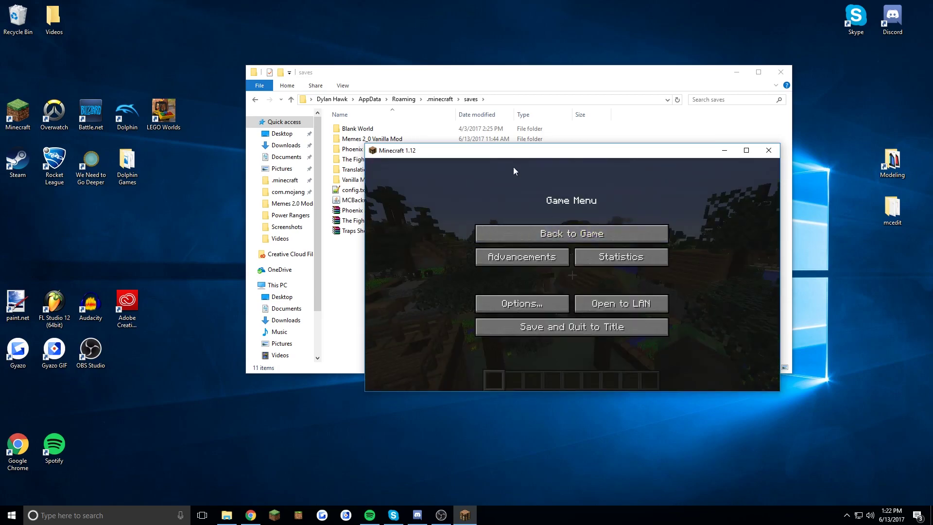
pyautogui.click(440, 76)
pyautogui.click(360, 180)
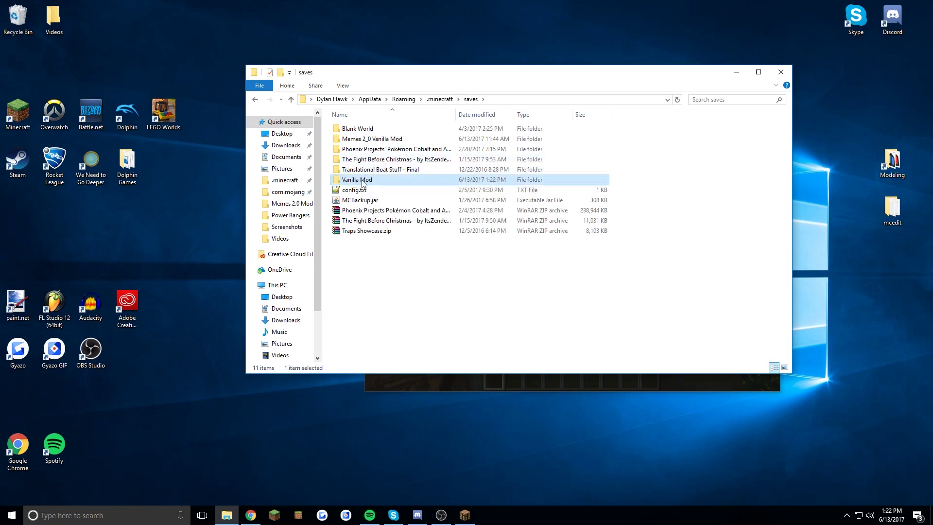
pyautogui.doubleClick(359, 180)
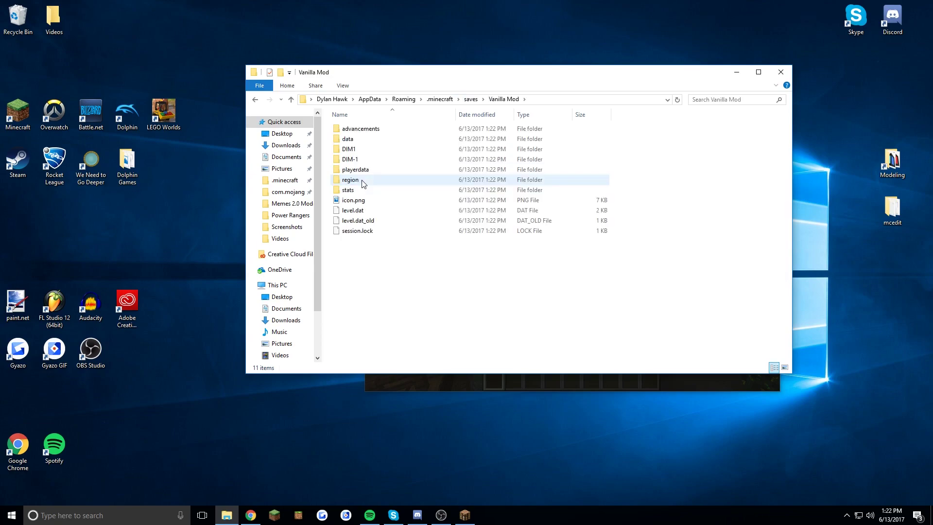
pyautogui.doubleClick(358, 140)
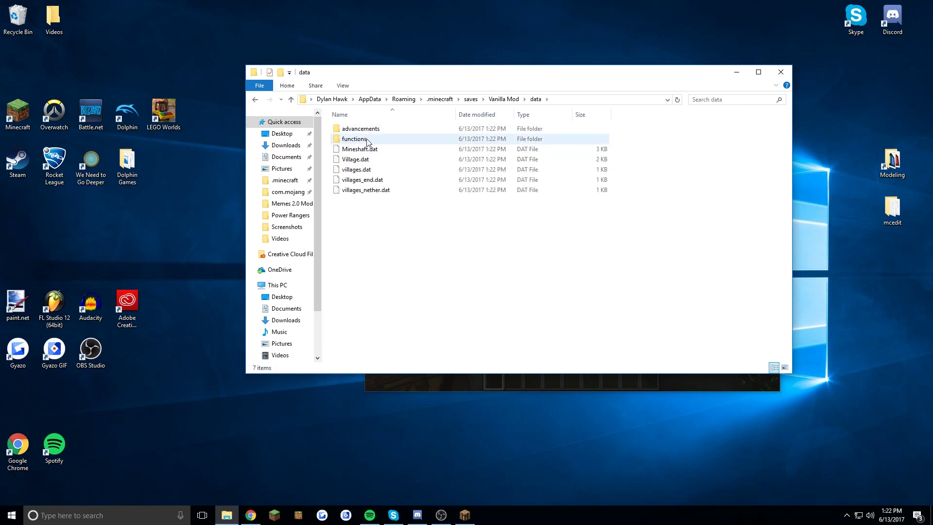
pyautogui.doubleClick(356, 140)
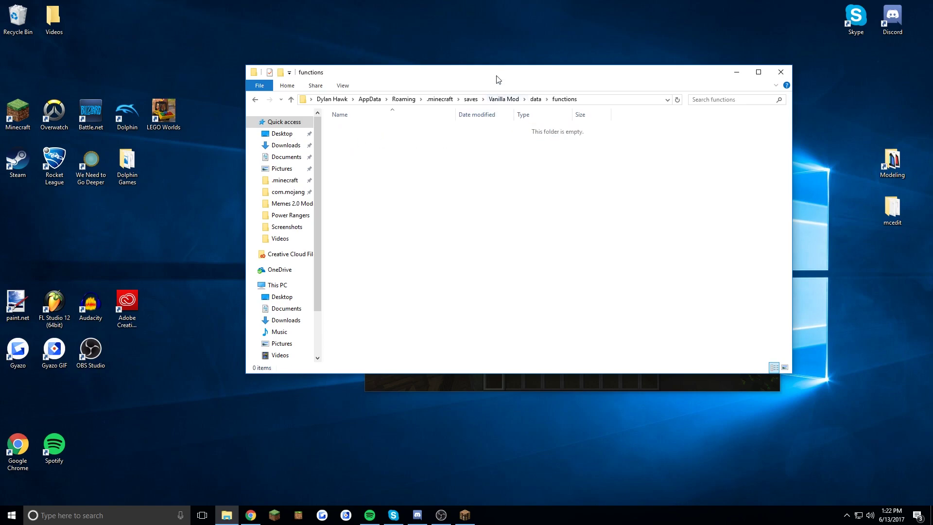
# Minimize the game window and create a new folder named vanillamods inside the functions folder.
pyautogui.moveTo(498, 79); pyautogui.dragTo(360, 79)
pyautogui.click(685, 153)
pyautogui.click(724, 150)
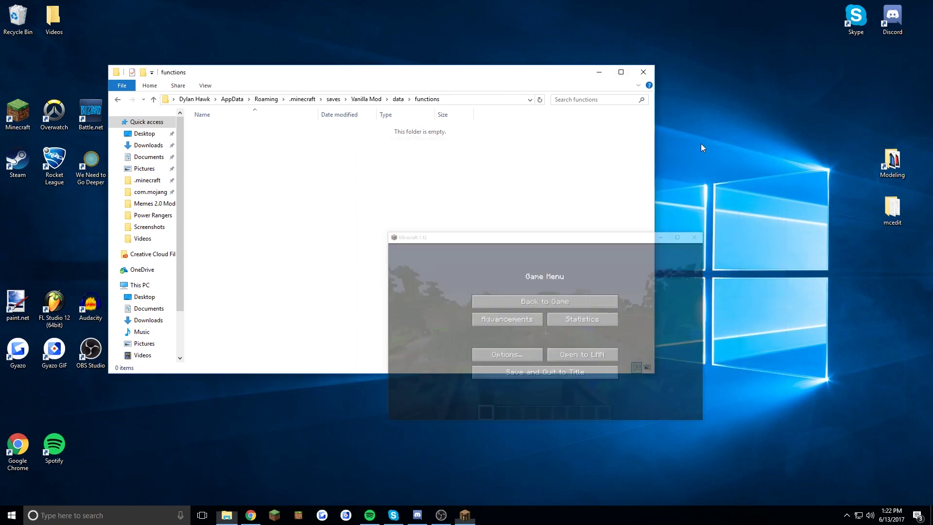
pyautogui.moveTo(462, 80); pyautogui.dragTo(543, 92)
pyautogui.click(493, 208)
pyautogui.rightClick(355, 166)
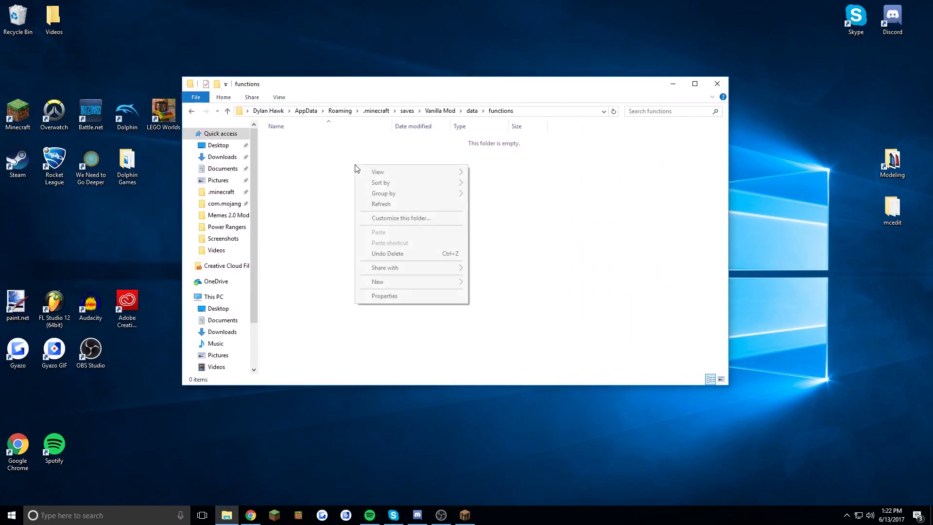
pyautogui.moveTo(376, 286)
pyautogui.click(498, 287)
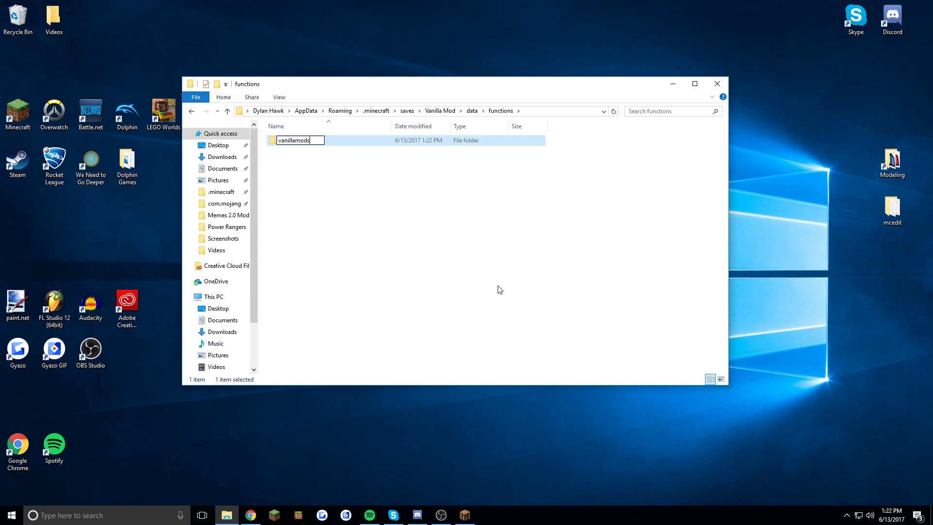
# Move the functions folder window aside, maximize the Minecraft window and resume the game.
pyautogui.moveTo(387, 84); pyautogui.dragTo(133, 82)
pyautogui.click(494, 207)
pyautogui.moveTo(274, 106); pyautogui.dragTo(178, 141)
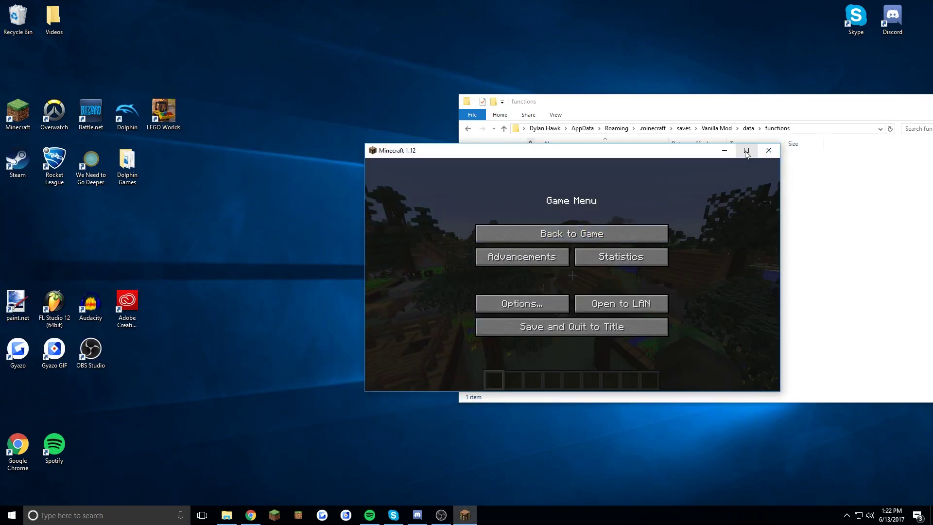
pyautogui.click(747, 151)
pyautogui.click(520, 155)
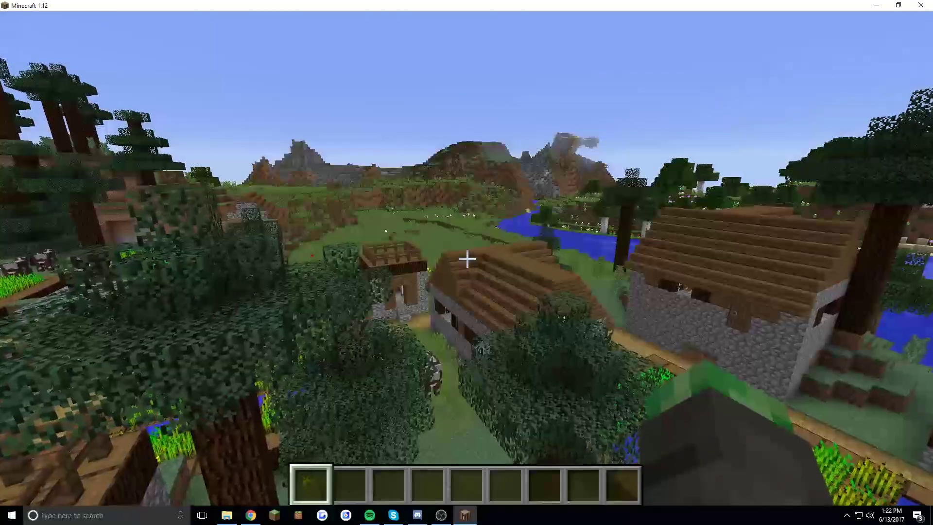
# Try to run the command /function vanillamods:memes2 in the game, and reopen the chat.
pyautogui.write('/fu')
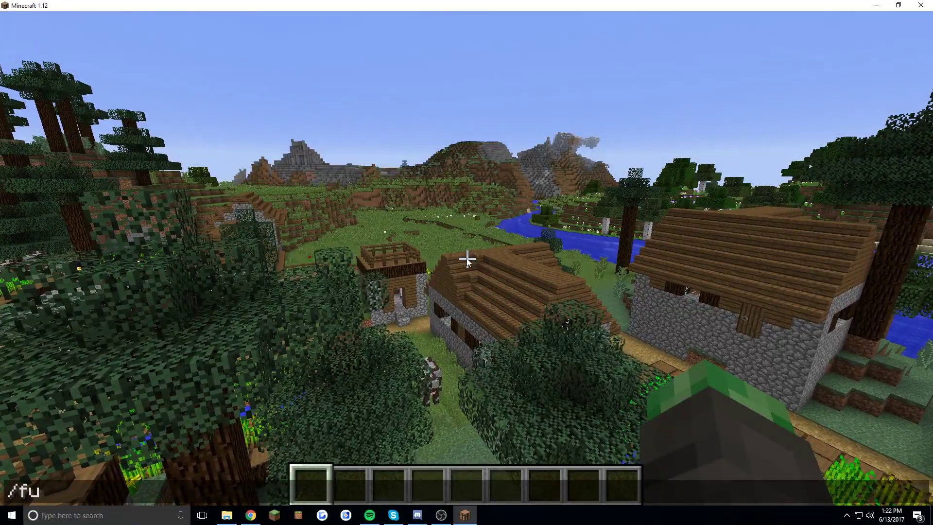
pyautogui.write('nction vanil')
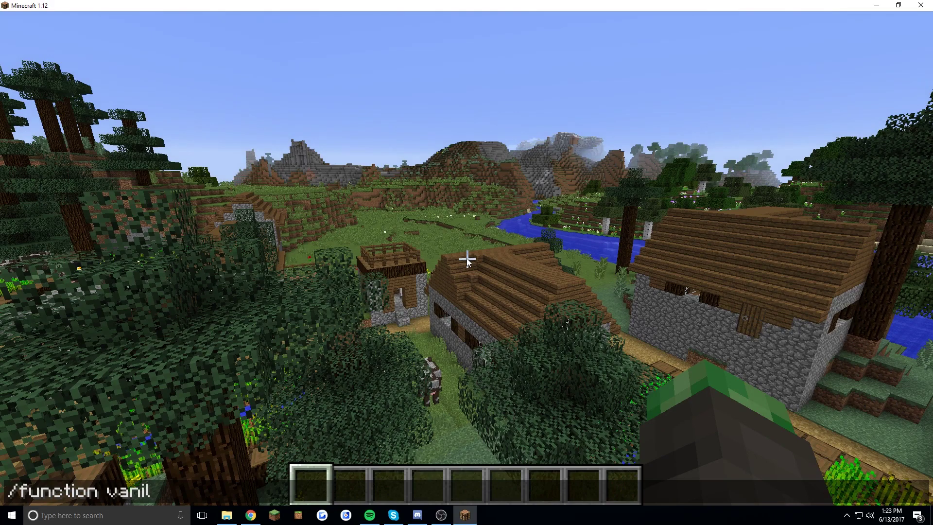
pyautogui.write('lamods')
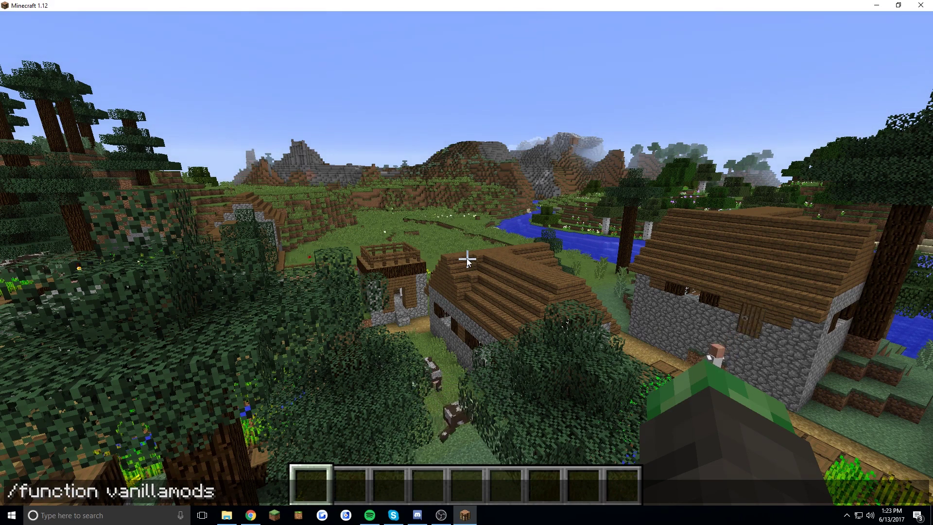
pyautogui.write(':me')
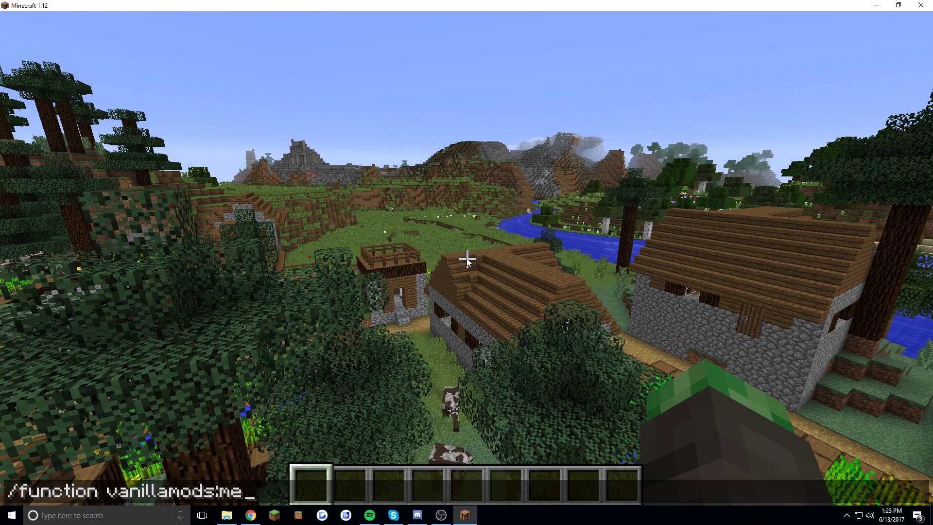
pyautogui.write('mes2')
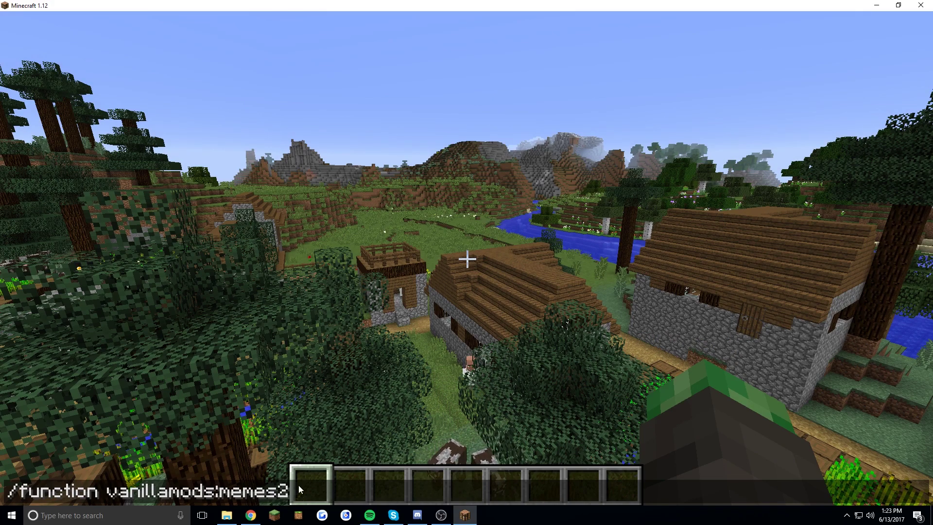
pyautogui.hotkey('shift', 'Left')
pyautogui.hotkey('shift', 'Left')
pyautogui.hotkey('shift', 'Left')
pyautogui.hotkey('shift', 'Left')
pyautogui.hotkey('shift', 'Left')
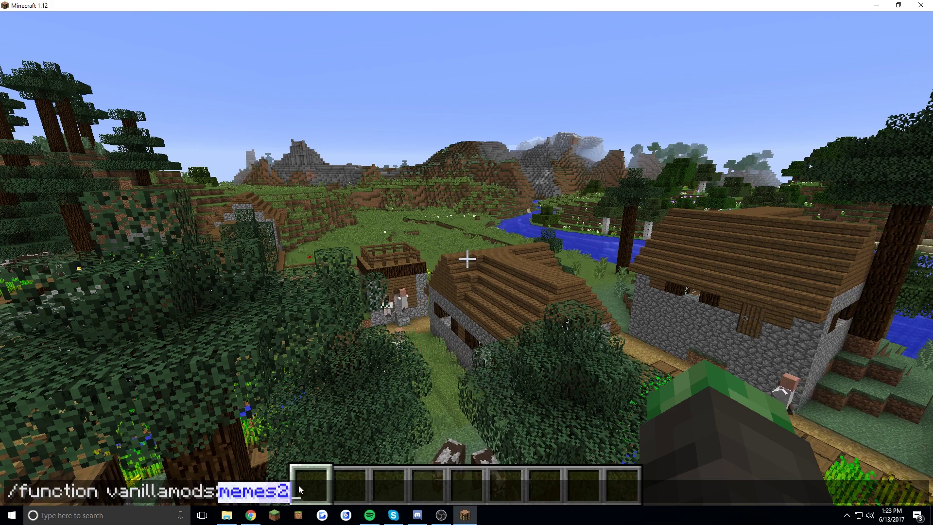
pyautogui.click(327, 491)
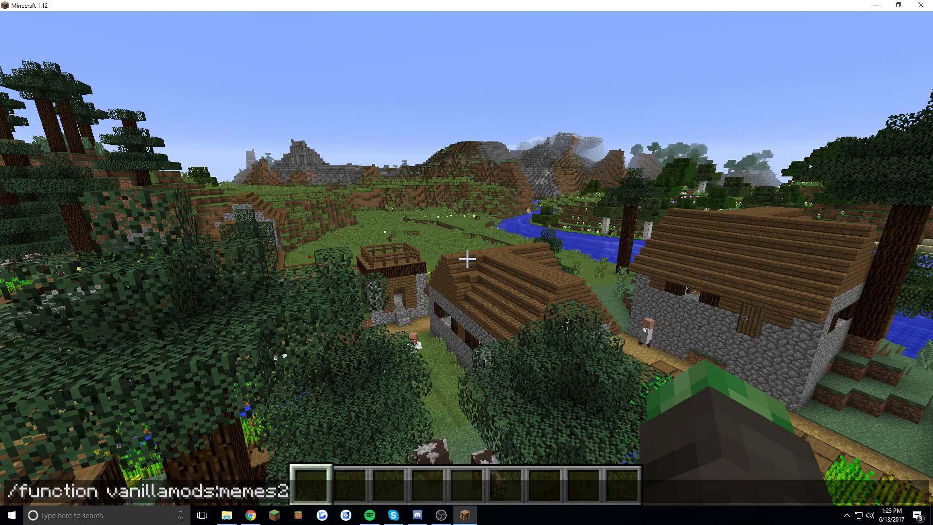
pyautogui.press('Return')
pyautogui.press('t')
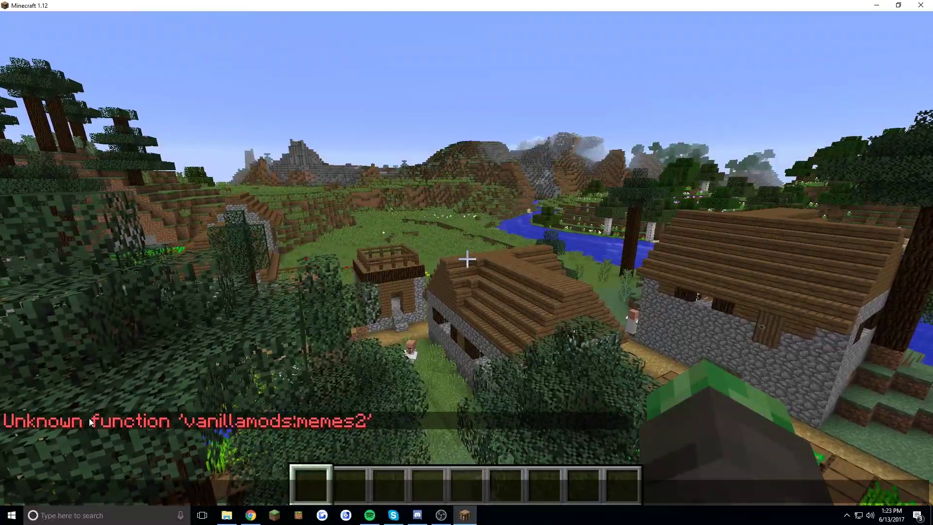
# Reload the world's functions with /reload and run /function vanillamods:memes2 again.
pyautogui.press('Escape')
pyautogui.press('/')
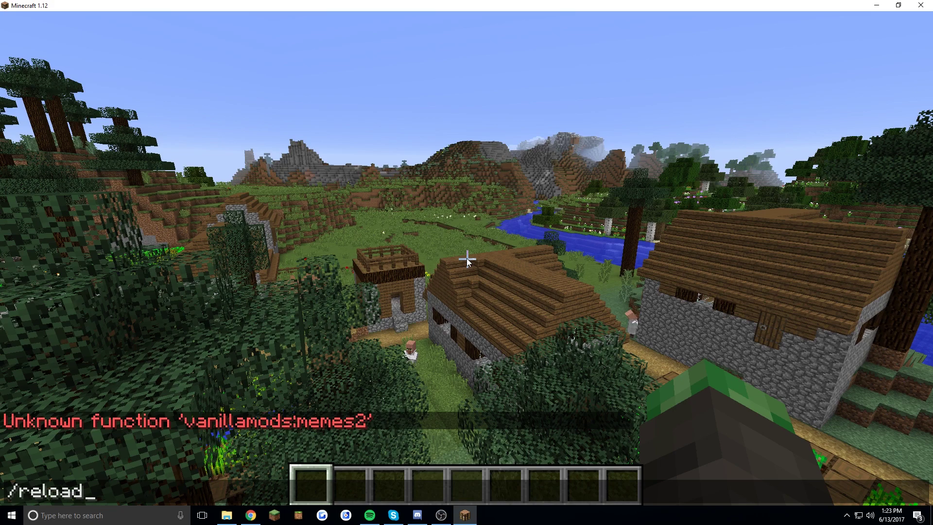
pyautogui.press('Return')
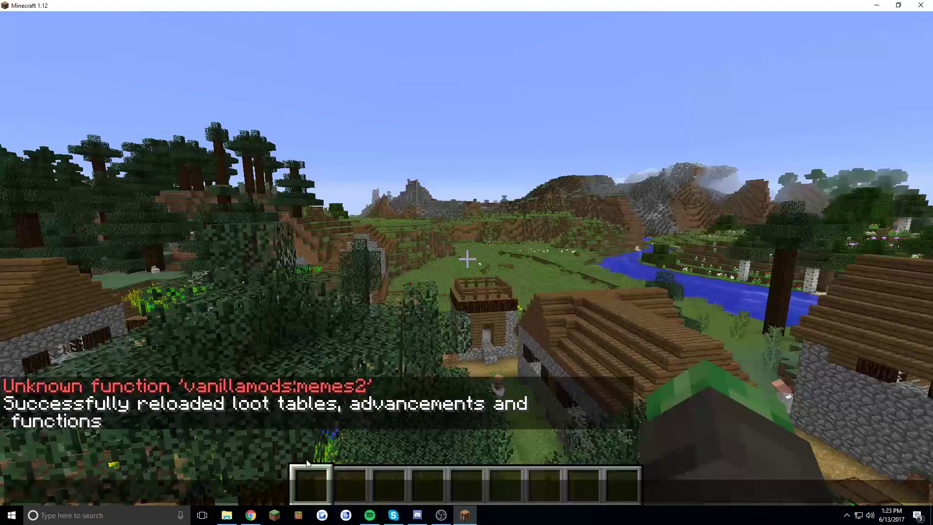
pyautogui.press('Up')
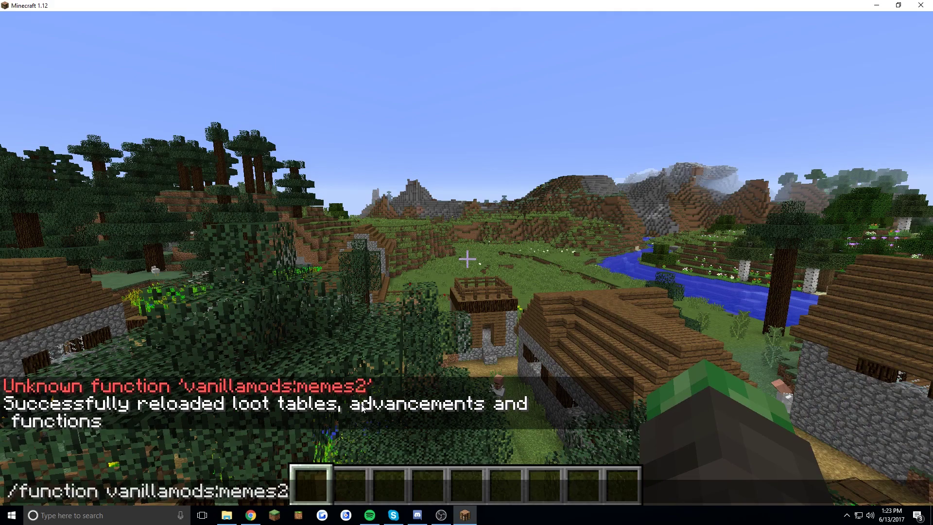
pyautogui.press('Return')
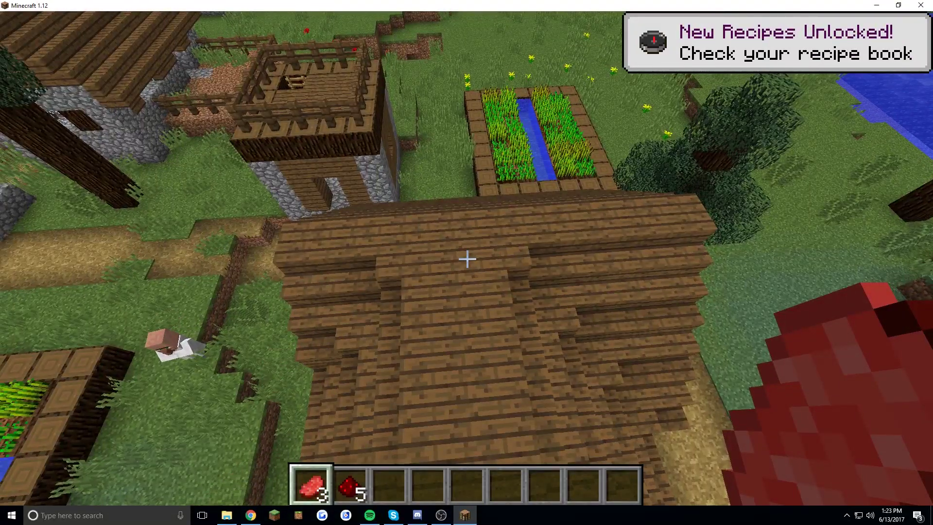
# Drop the item held in the first hotbar slot and switch to the second slot.
pyautogui.press('q')
pyautogui.scroll(-1, 467, 258)
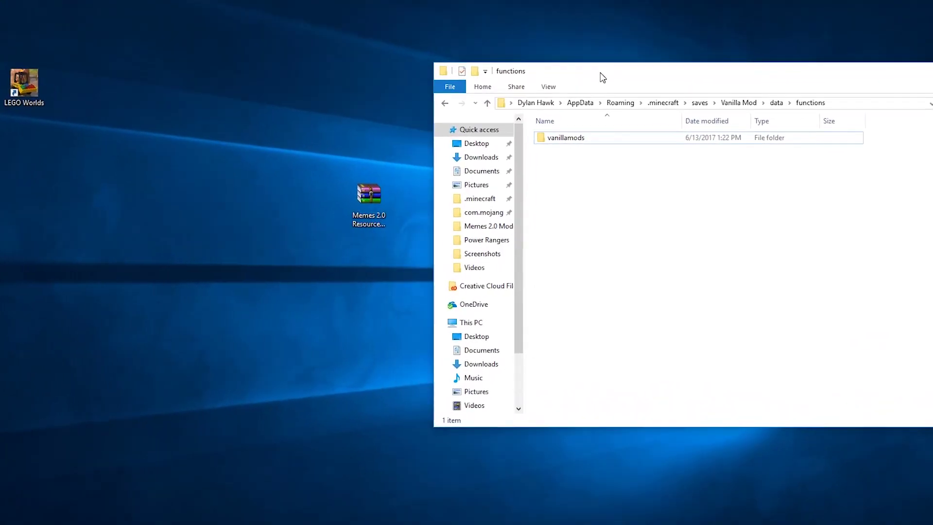
# Open .minecraft > resourcepacks in File Explorer and put Memes 2.0 Resource Pack.zip from the desktop into it.
pyautogui.click(663, 103)
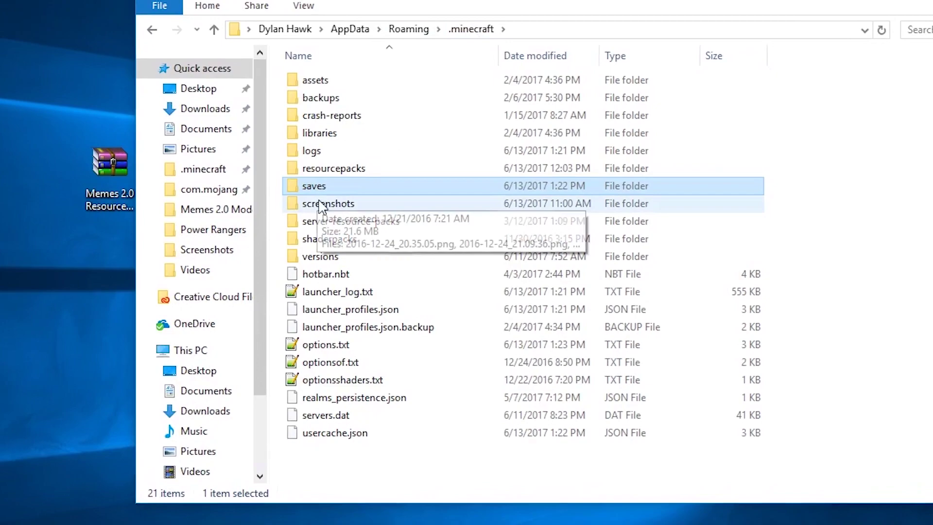
pyautogui.doubleClick(374, 174)
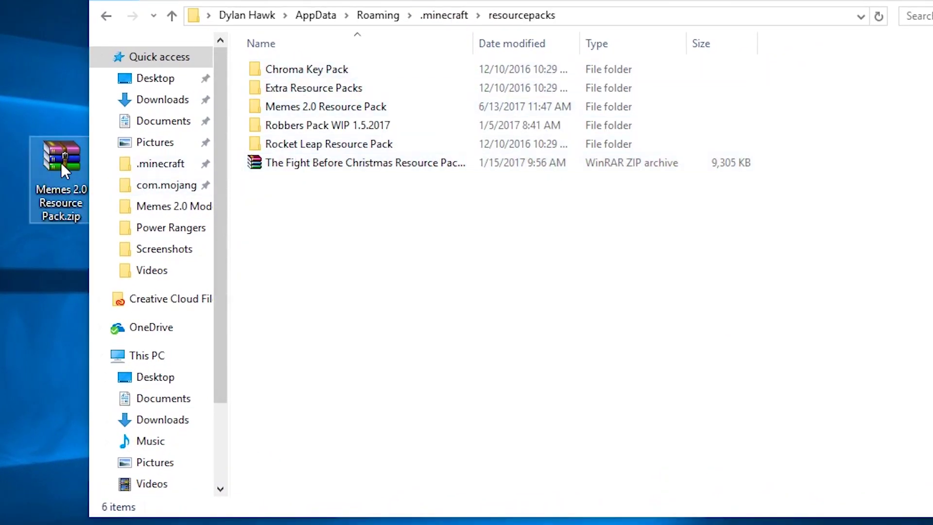
pyautogui.moveTo(60, 162); pyautogui.dragTo(372, 258)
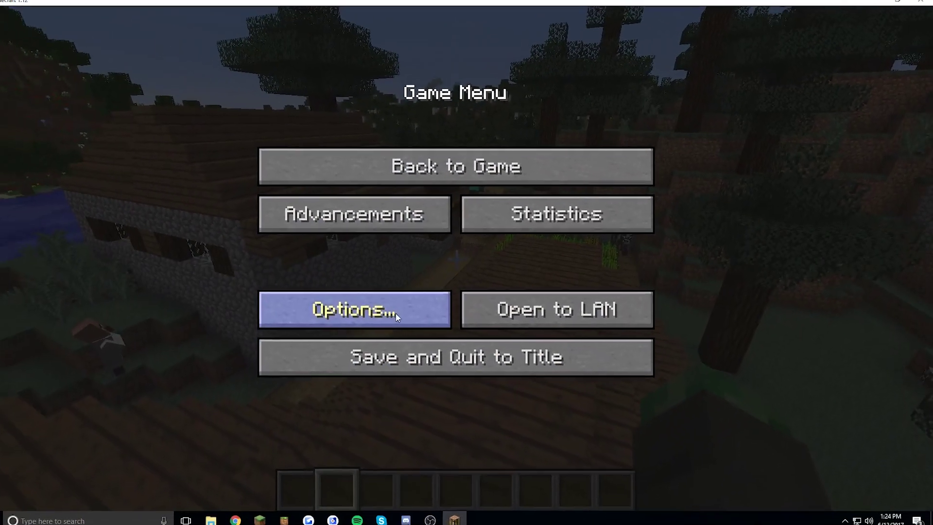
# Open the game's resource pack options and select Memes 2.0 Resource Pack.zip.
pyautogui.click(395, 316)
pyautogui.click(348, 340)
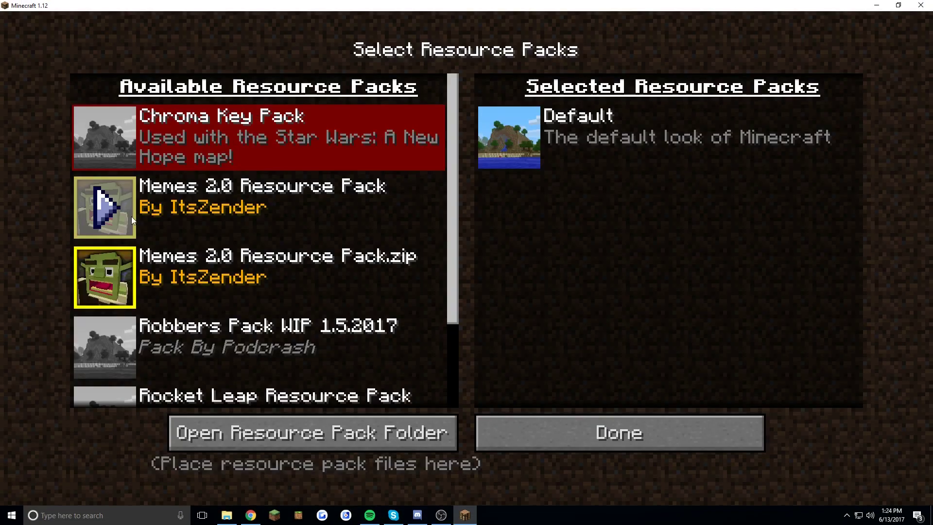
pyautogui.click(108, 277)
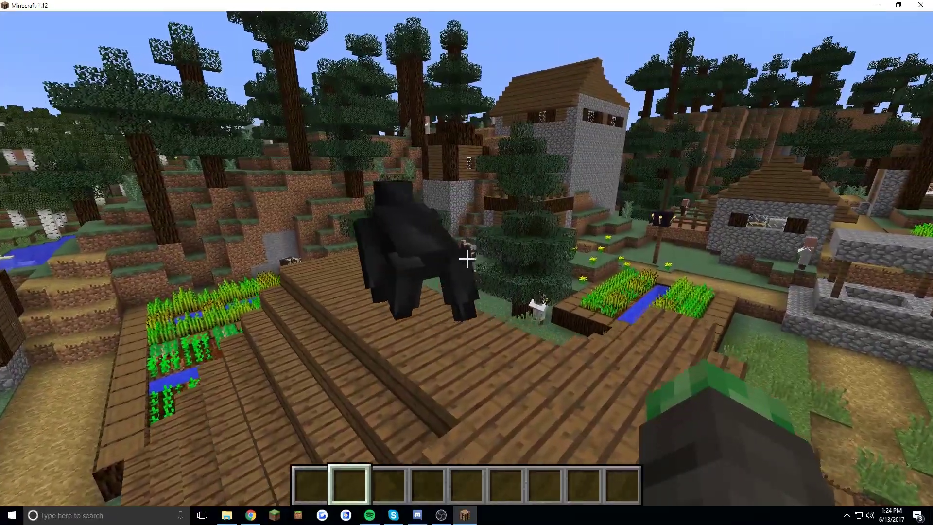
# Switch the camera to the front-facing third-person view to look at the player character.
pyautogui.press('F5')
pyautogui.press('F5')
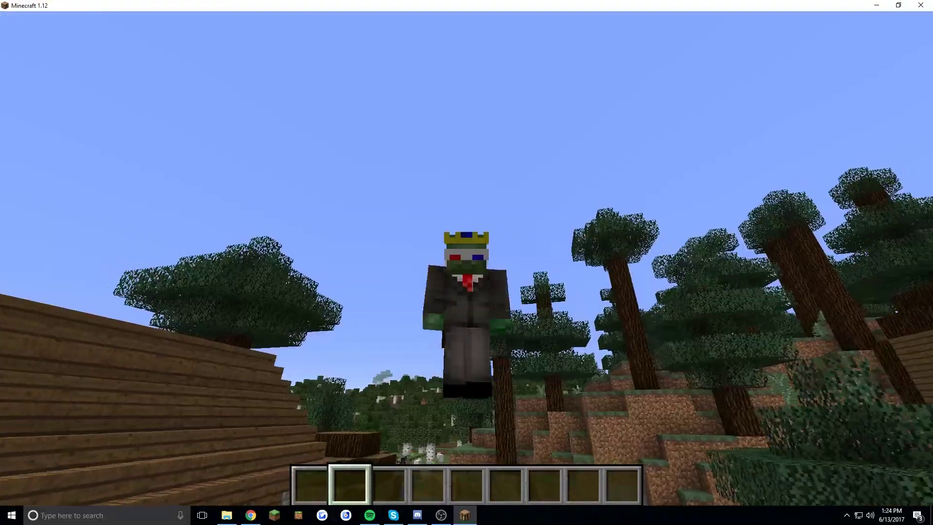